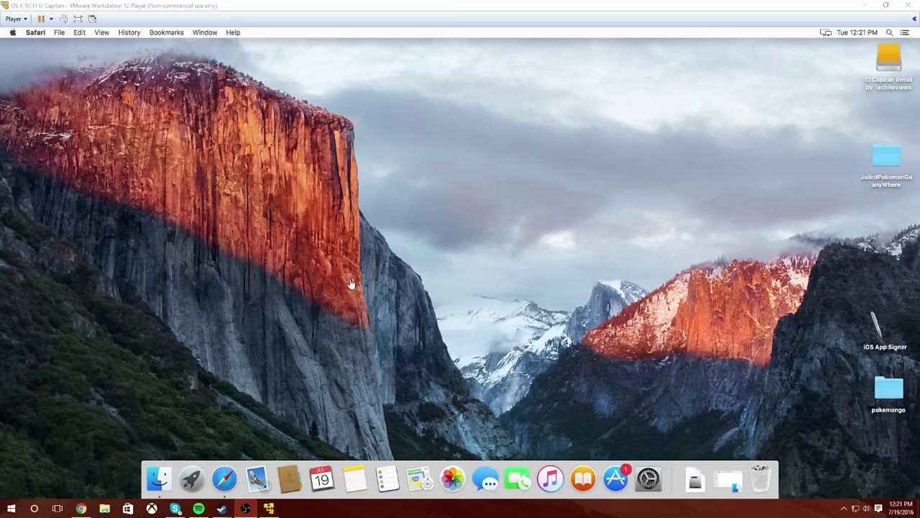
# Suspend the running OS X 10.11 El Capitan virtual machine and close its player window
pyautogui.click(328, 250)
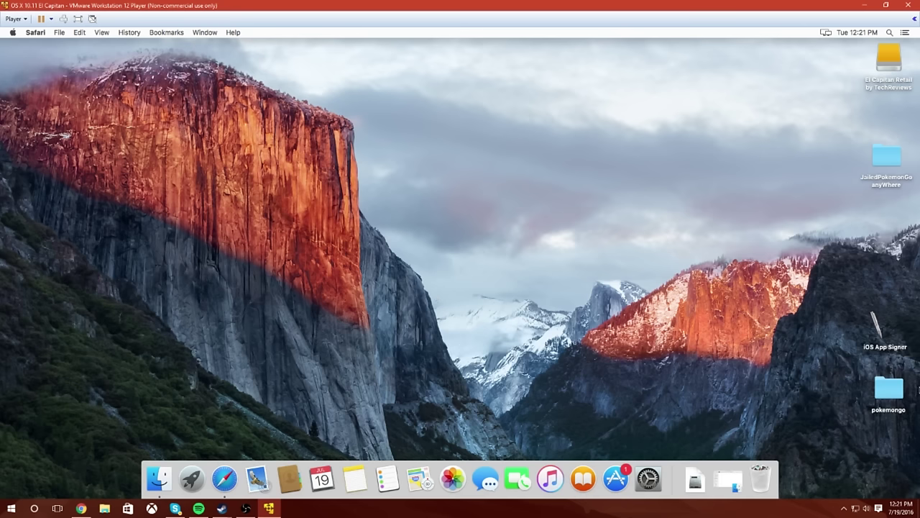
pyautogui.click(887, 158)
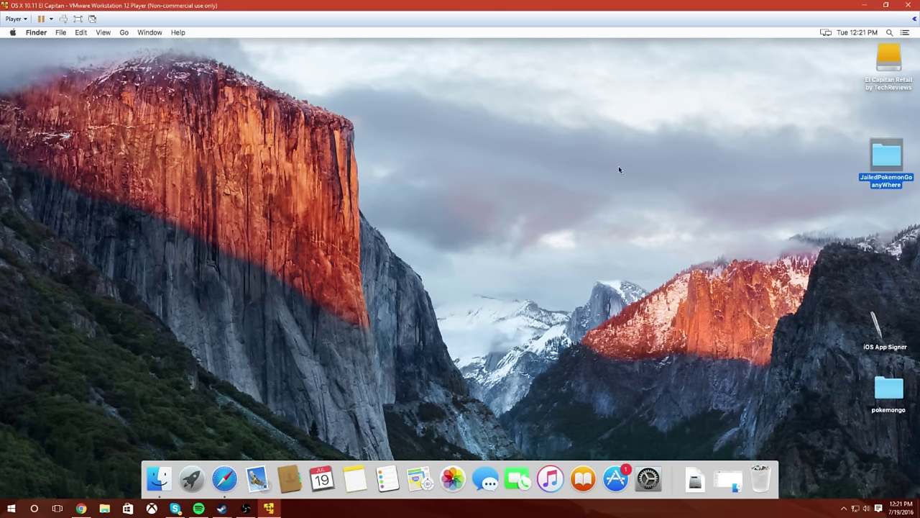
pyautogui.click(869, 7)
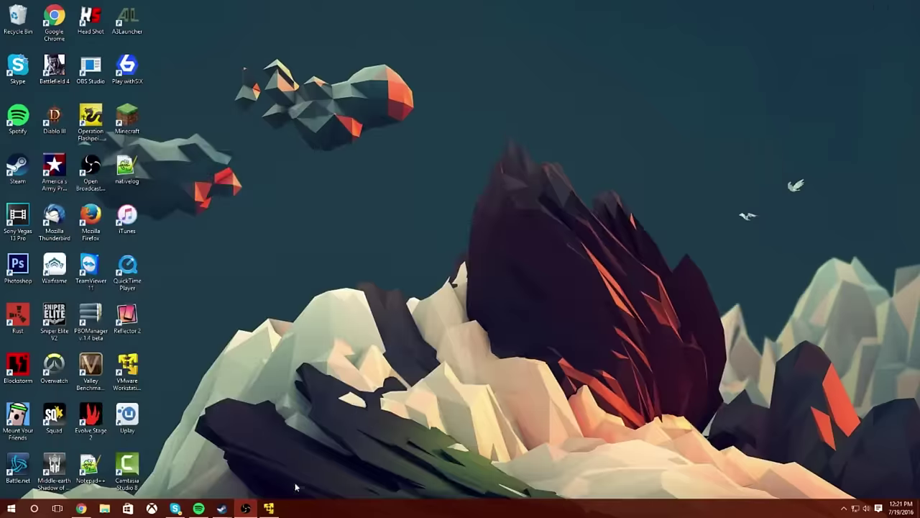
pyautogui.click(268, 508)
pyautogui.click(910, 4)
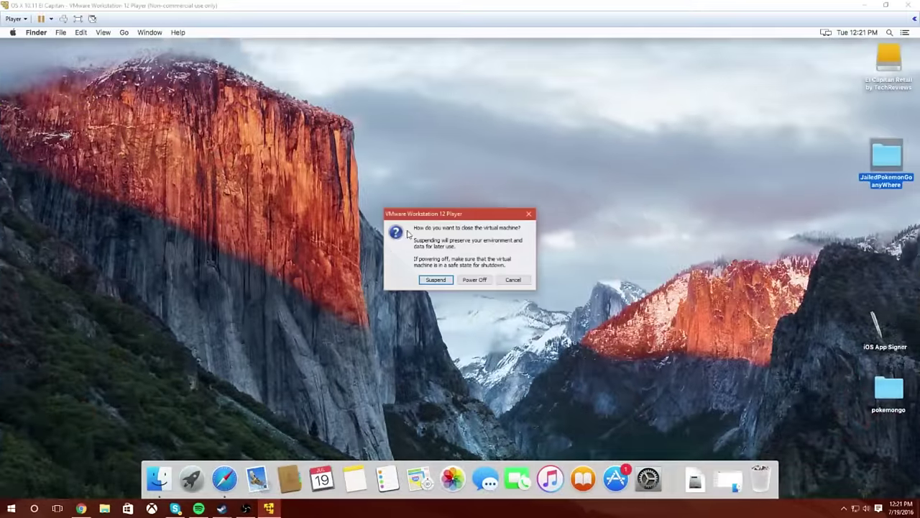
pyautogui.click(436, 279)
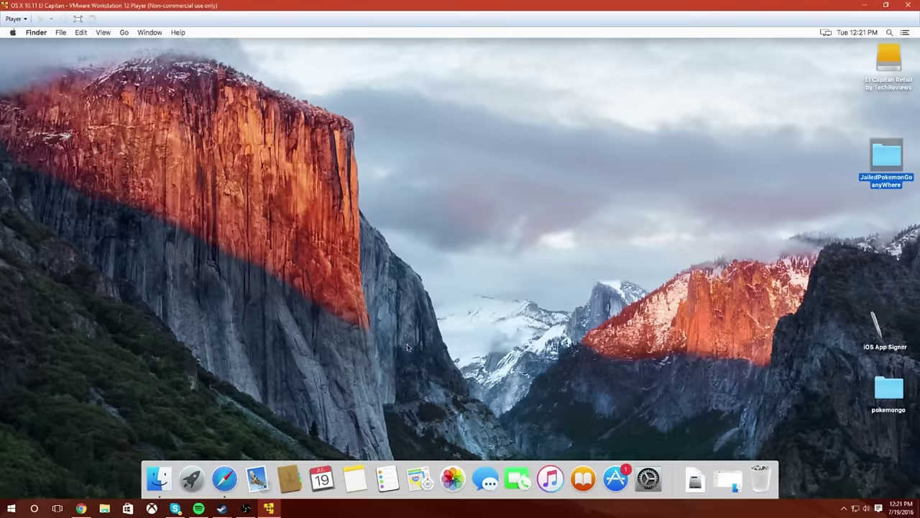
pyautogui.click(910, 4)
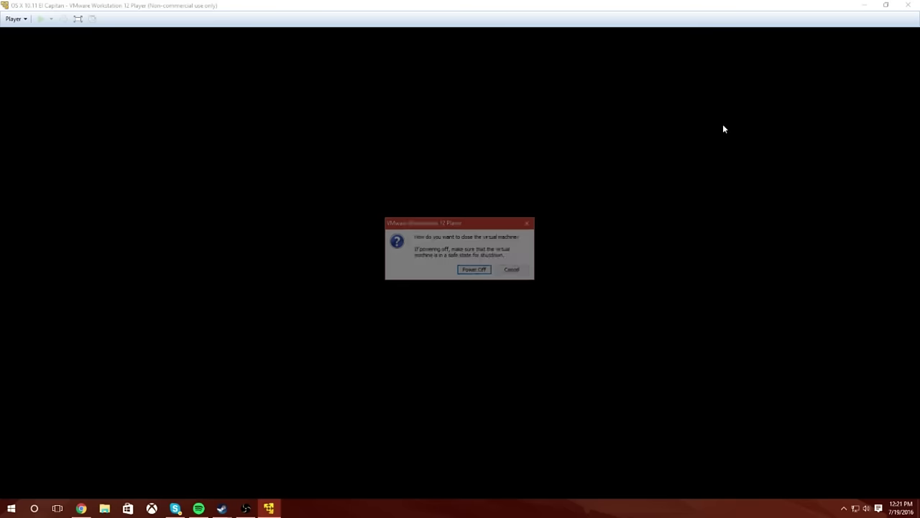
pyautogui.click(474, 270)
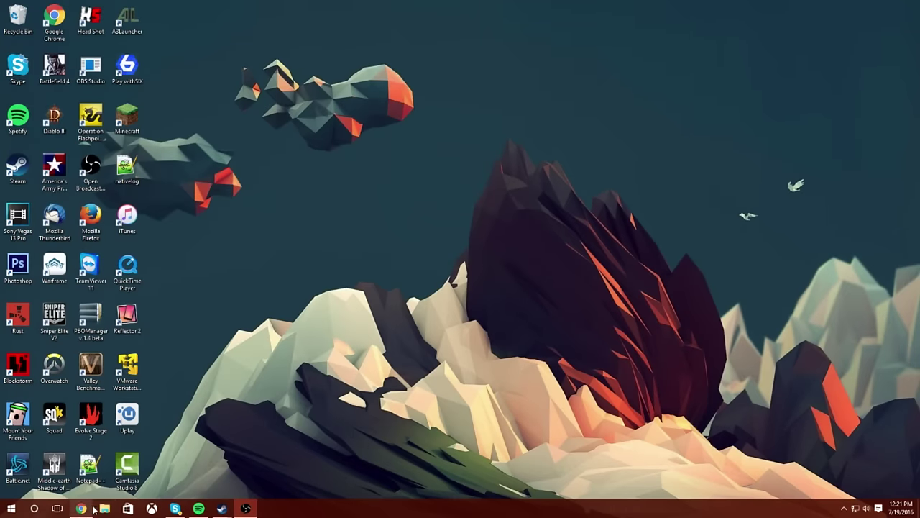
# Switch to Chrome and view the VMware Workstation Player page and the MediaFire folder OS 10.11 El Capitan Files
pyautogui.moveTo(82, 511)
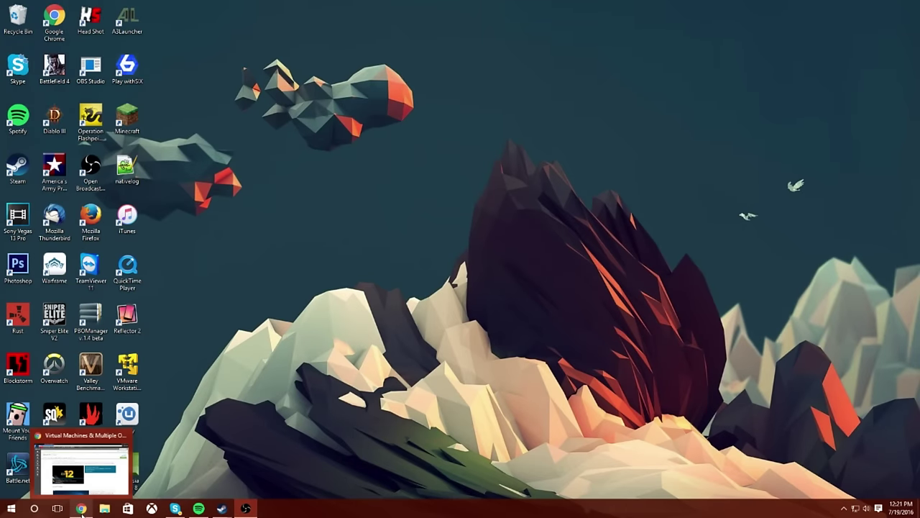
pyautogui.click(82, 509)
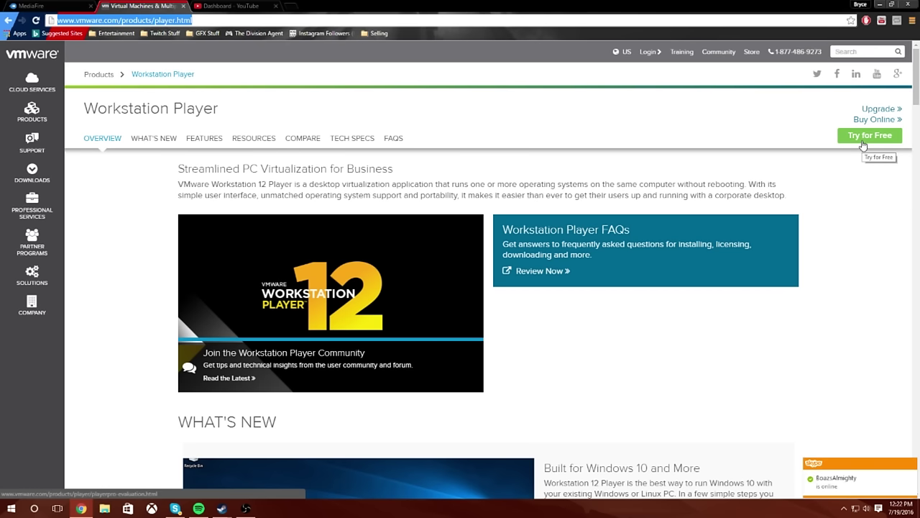
pyautogui.click(42, 6)
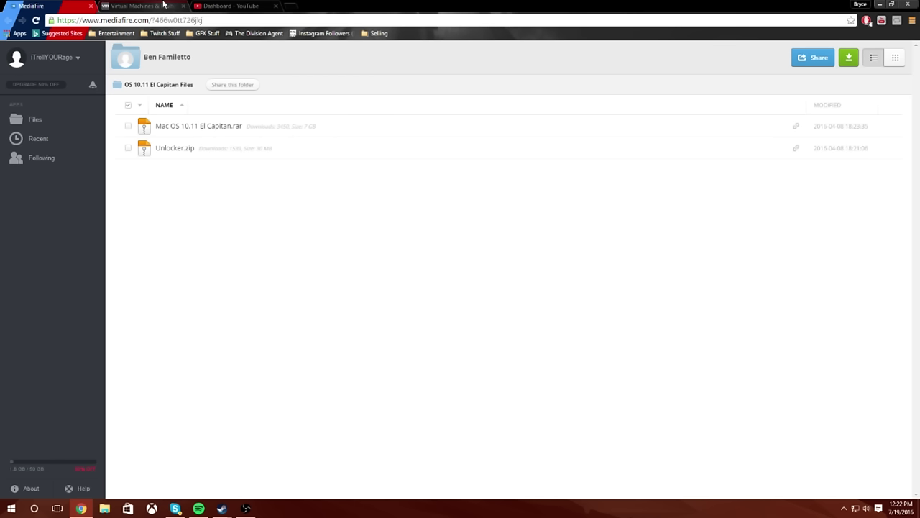
pyautogui.click(164, 4)
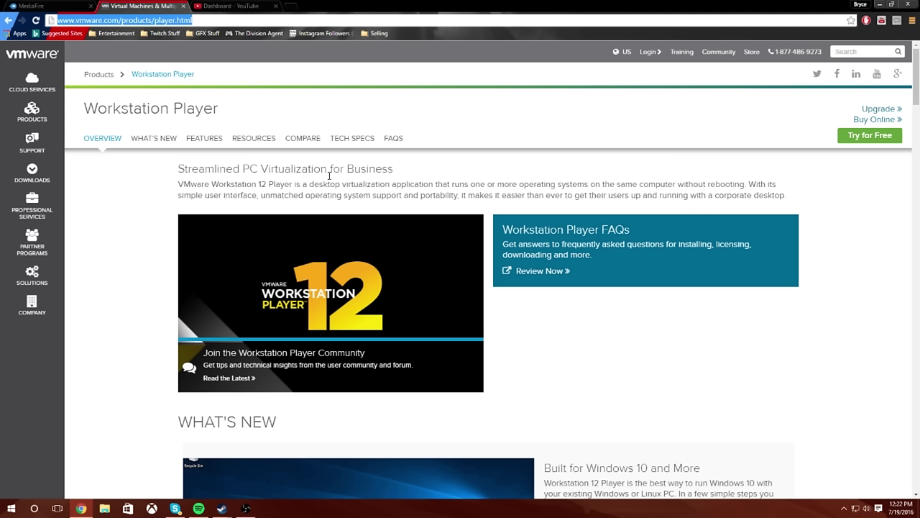
pyautogui.click(883, 6)
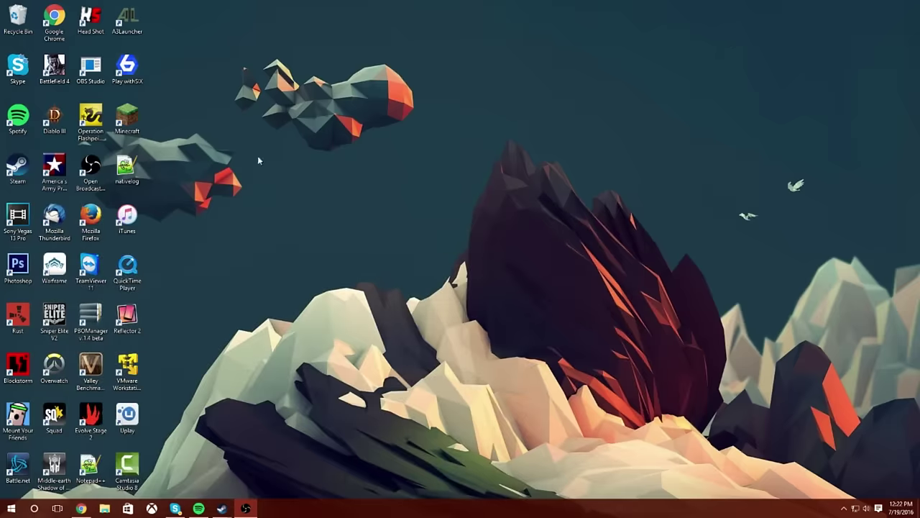
# Launch VMware Workstation 12 Player, and open the Mac folder on Local Disk (D:) in a single File Explorer window
pyautogui.doubleClick(130, 374)
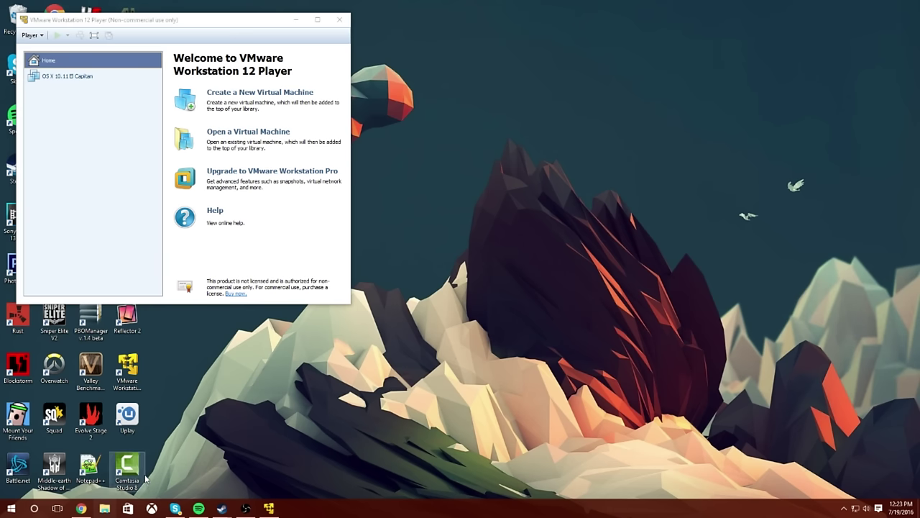
pyautogui.rightClick(111, 509)
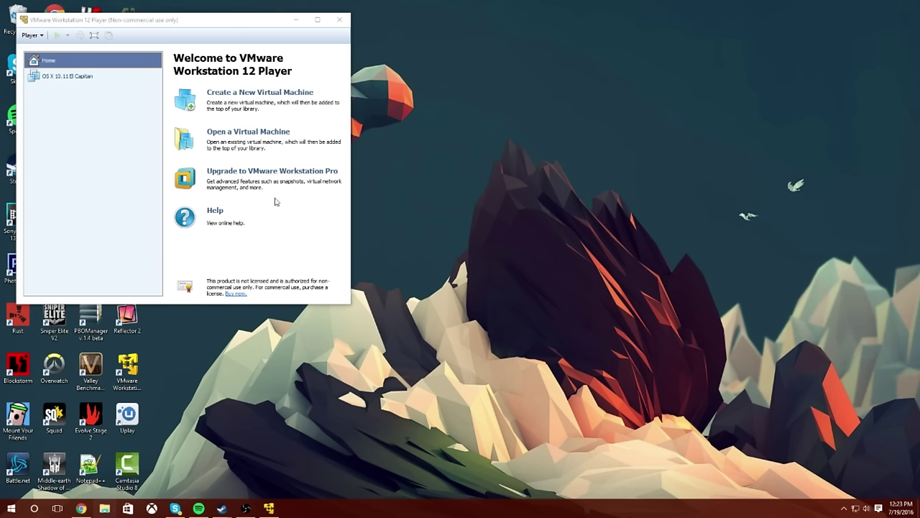
pyautogui.press('super+e')
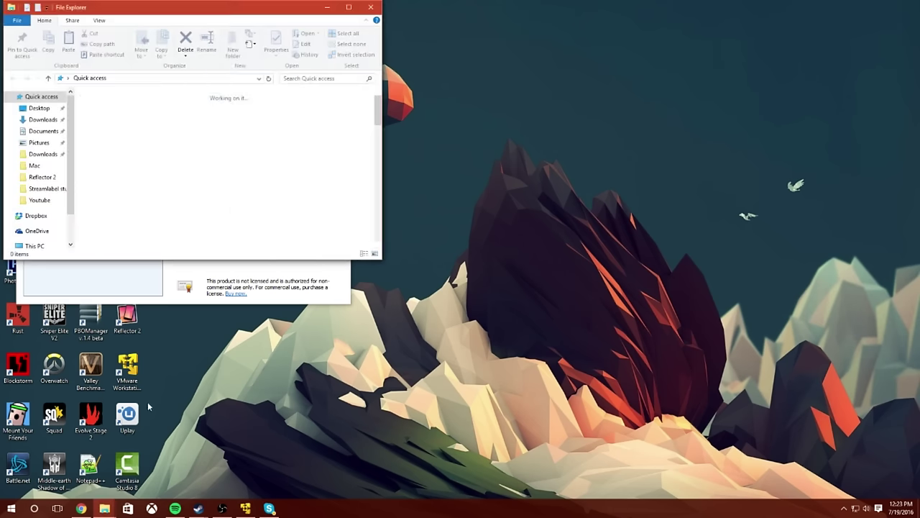
pyautogui.press('super+e')
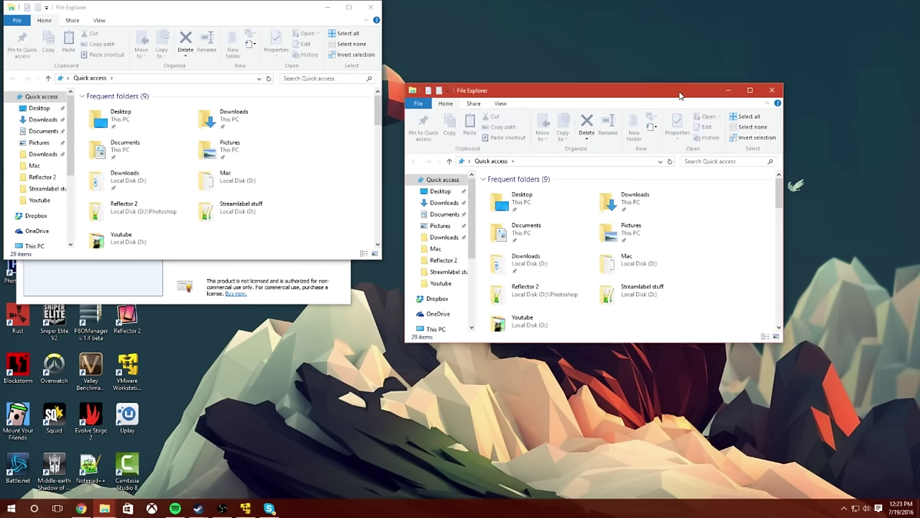
pyautogui.scroll(-8, 543, 290)
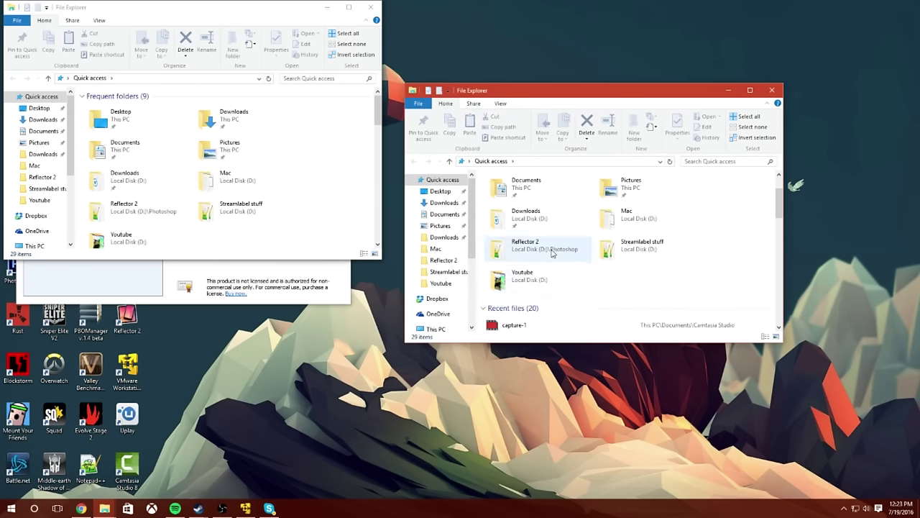
pyautogui.scroll(-3, 458, 289)
pyautogui.click(458, 288)
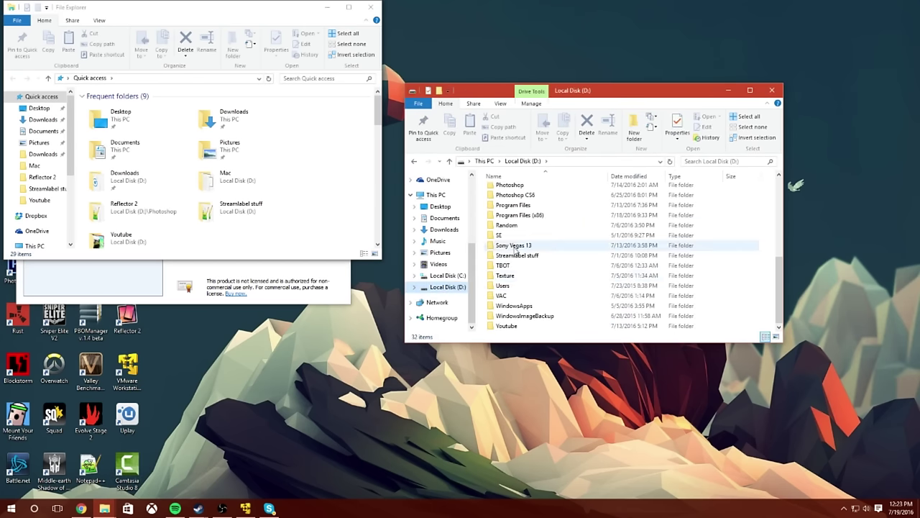
pyautogui.click(370, 7)
pyautogui.scroll(5, 547, 252)
pyautogui.doubleClick(507, 215)
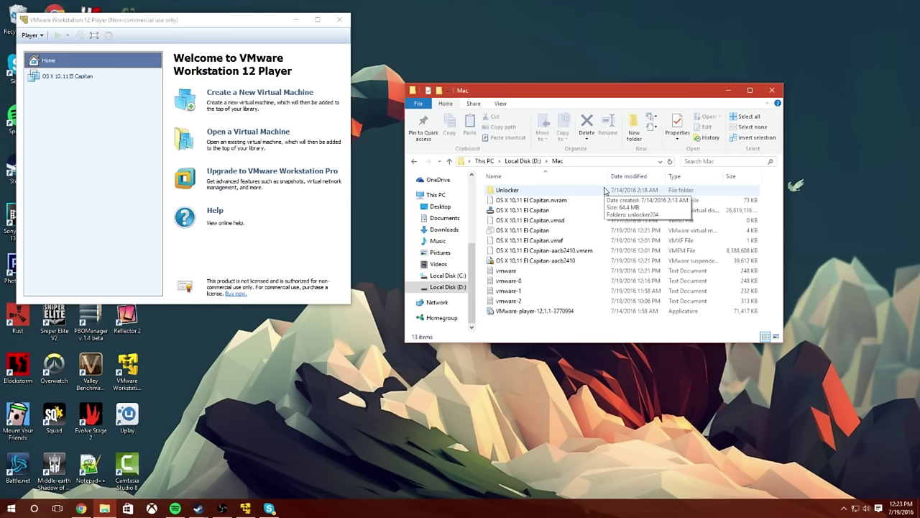
# Close VMware Workstation Player, locate the win-install script in the nested unlocker204 folder inside Unlocker, and return to the Mac folder
pyautogui.click(626, 191)
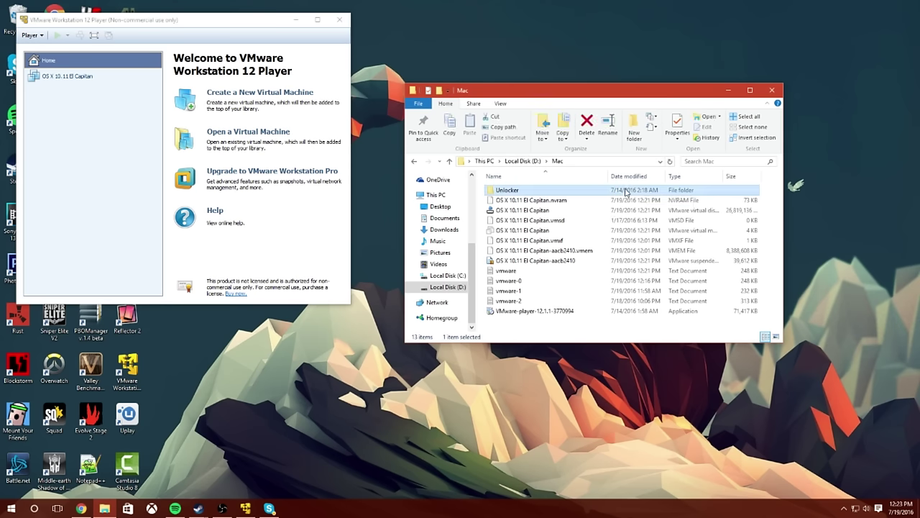
pyautogui.doubleClick(626, 191)
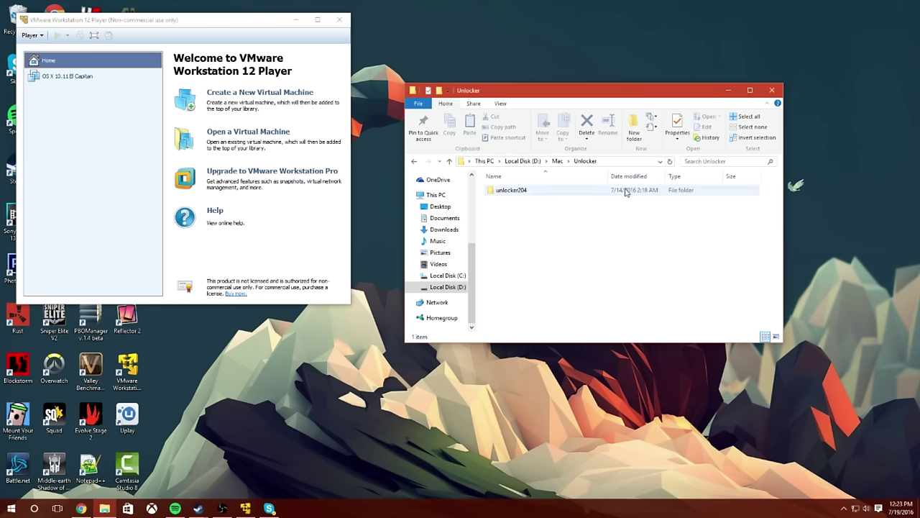
pyautogui.click(343, 20)
pyautogui.doubleClick(525, 190)
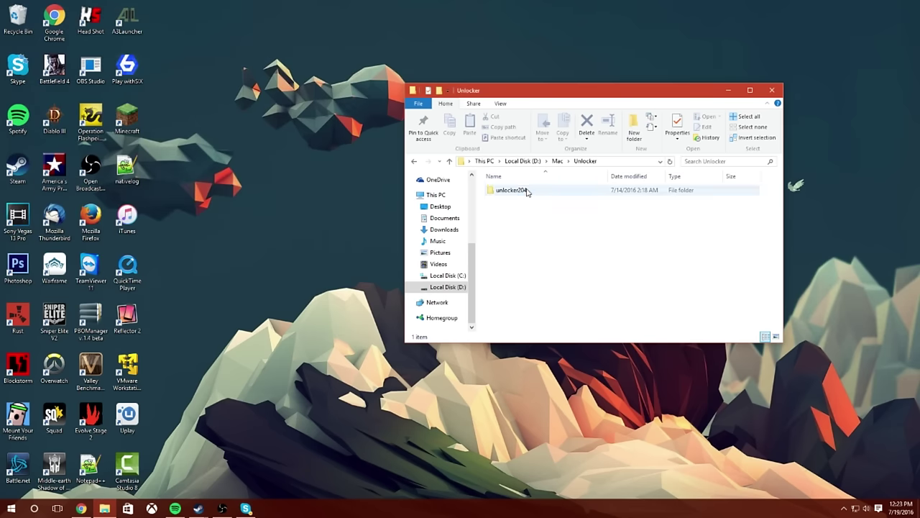
pyautogui.doubleClick(526, 191)
pyautogui.scroll(-1, 554, 302)
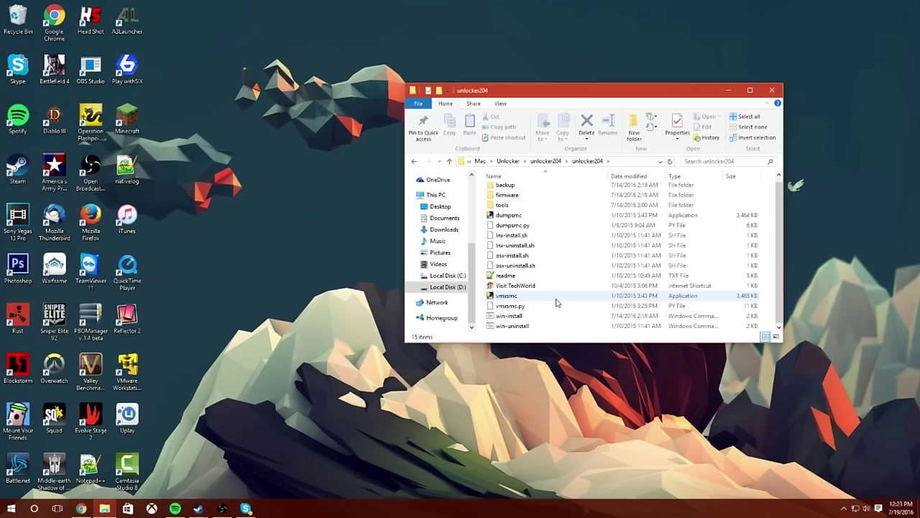
pyautogui.click(529, 318)
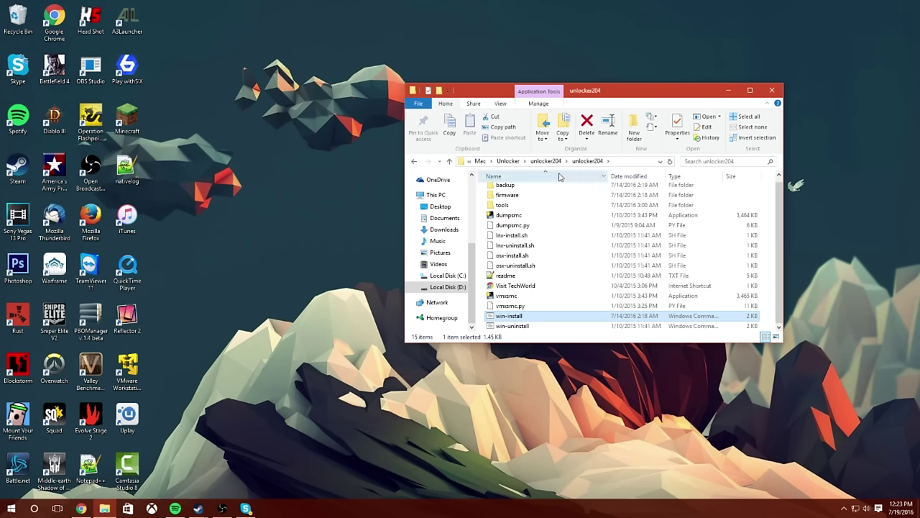
pyautogui.click(479, 161)
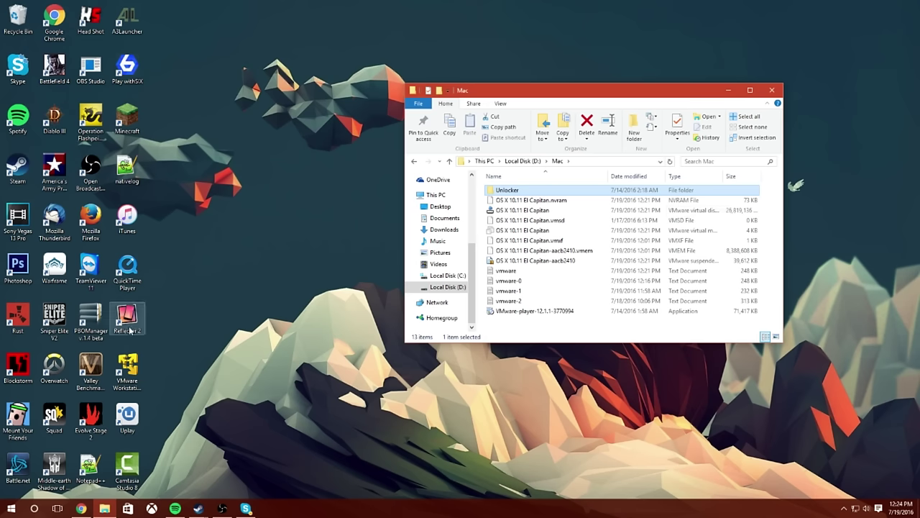
# Relaunch VMware Workstation 12 Player and open the OS X 10.11 El Capitan virtual machine file from the Mac folder
pyautogui.click(134, 376)
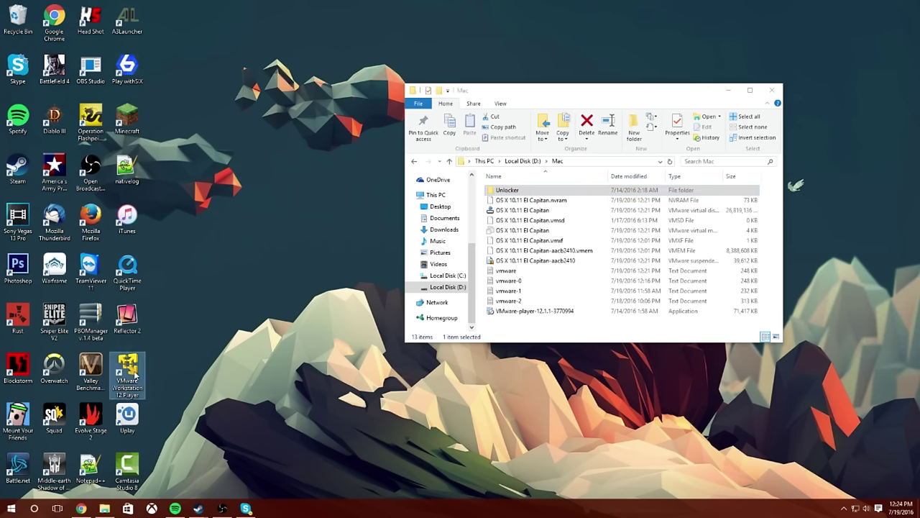
pyautogui.doubleClick(135, 376)
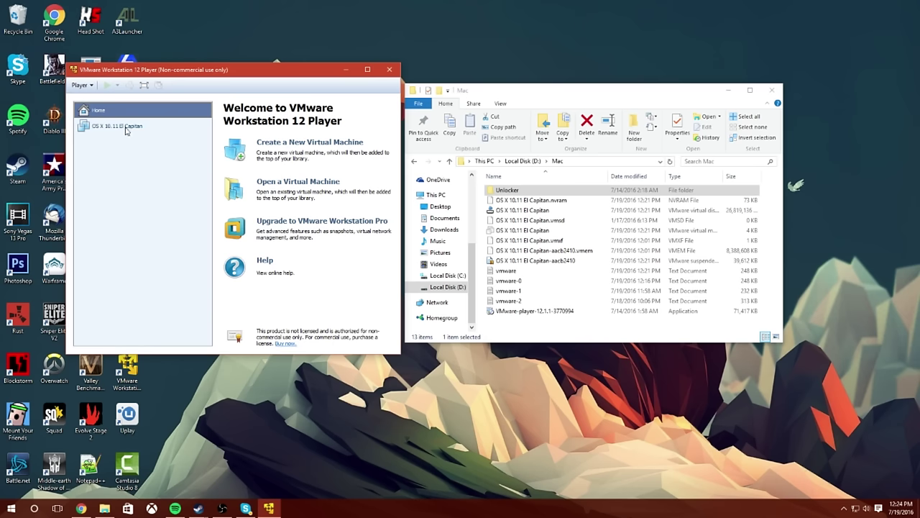
pyautogui.click(91, 87)
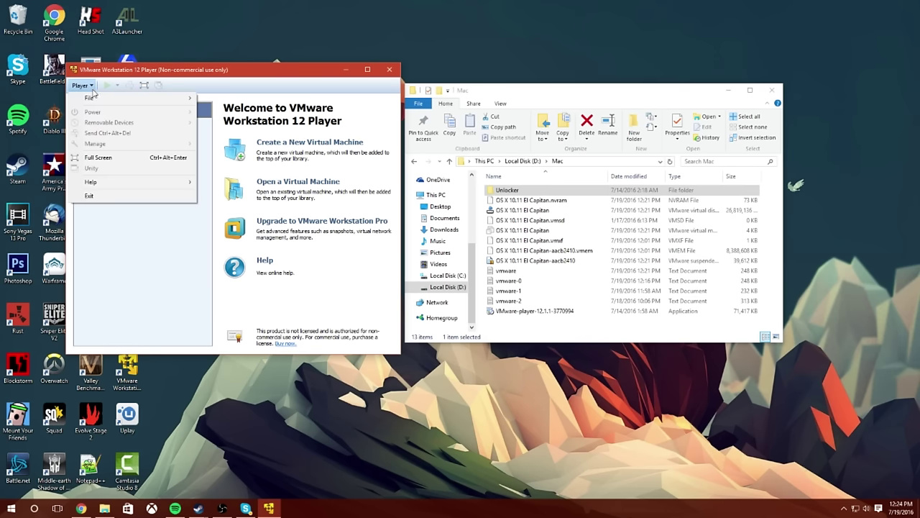
pyautogui.moveTo(99, 103)
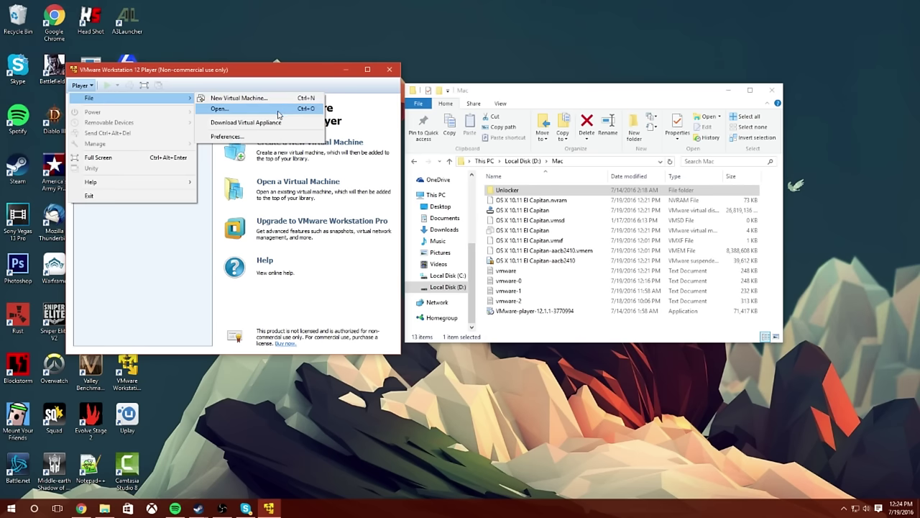
pyautogui.click(279, 110)
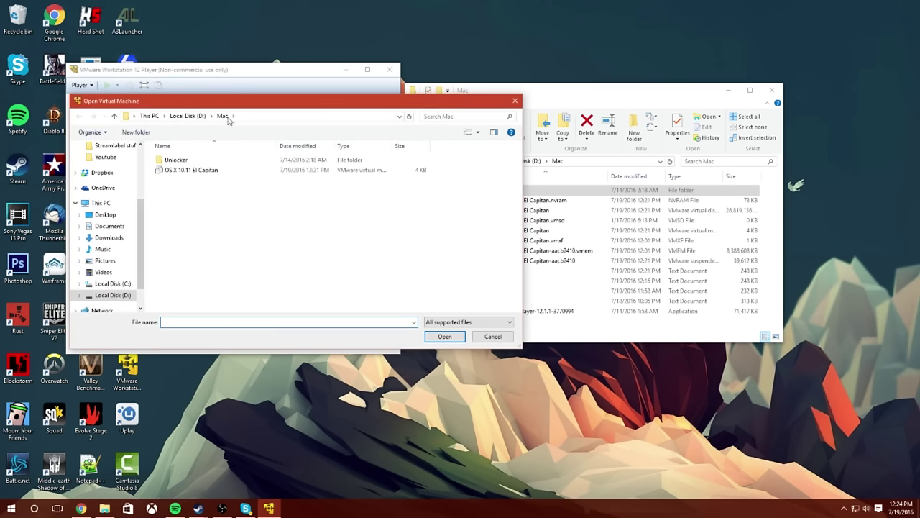
pyautogui.click(202, 176)
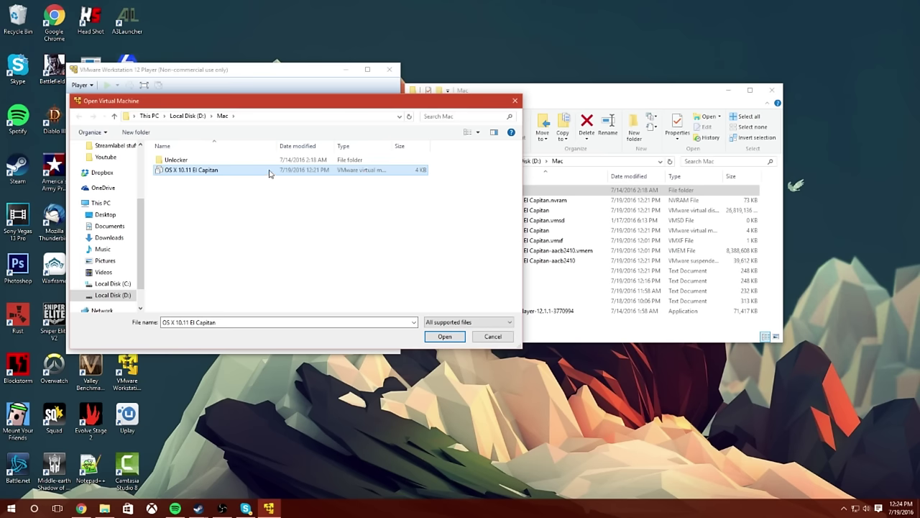
pyautogui.click(460, 336)
# Review the OS X 10.11 El Capitan virtual machine's hardware settings, including the USB Controller's compatibility option
pyautogui.click(146, 126)
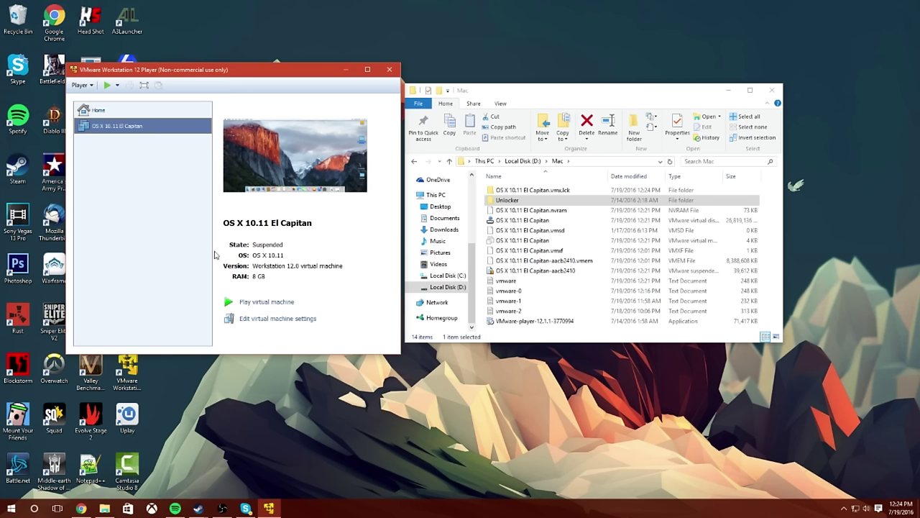
pyautogui.click(277, 322)
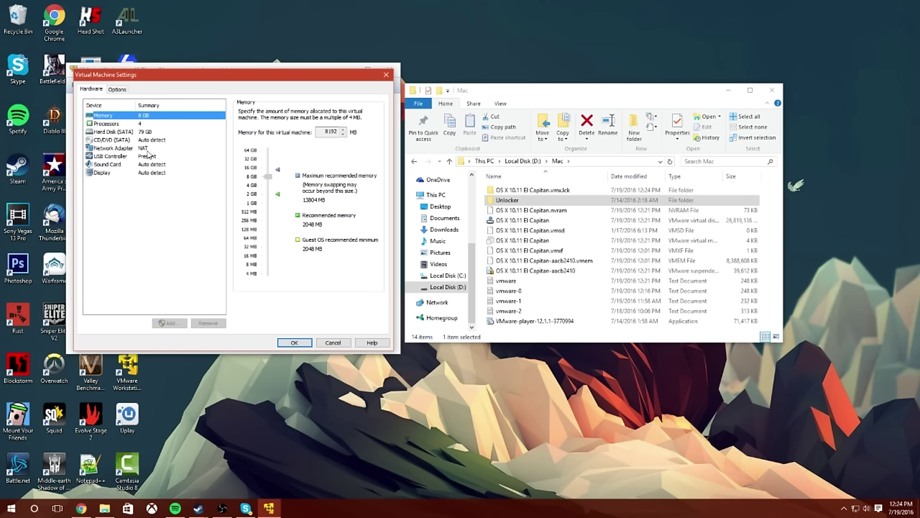
pyautogui.click(115, 157)
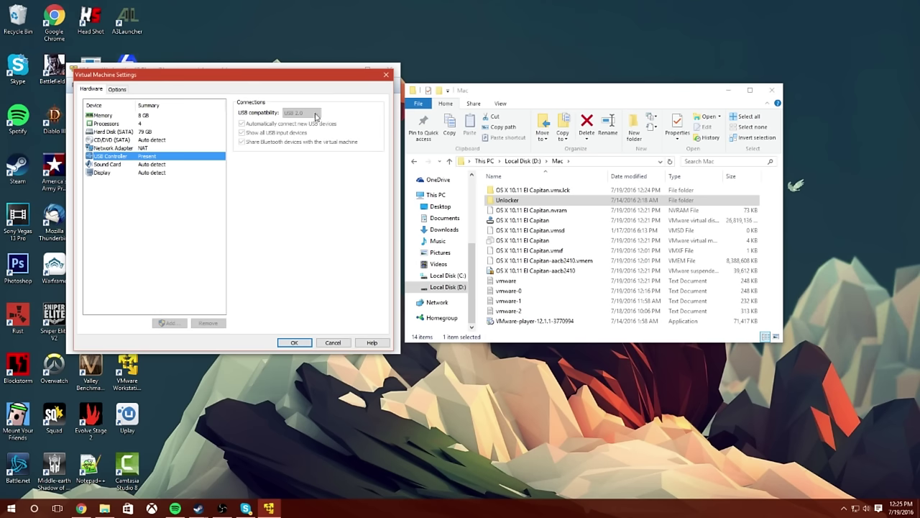
pyautogui.click(294, 342)
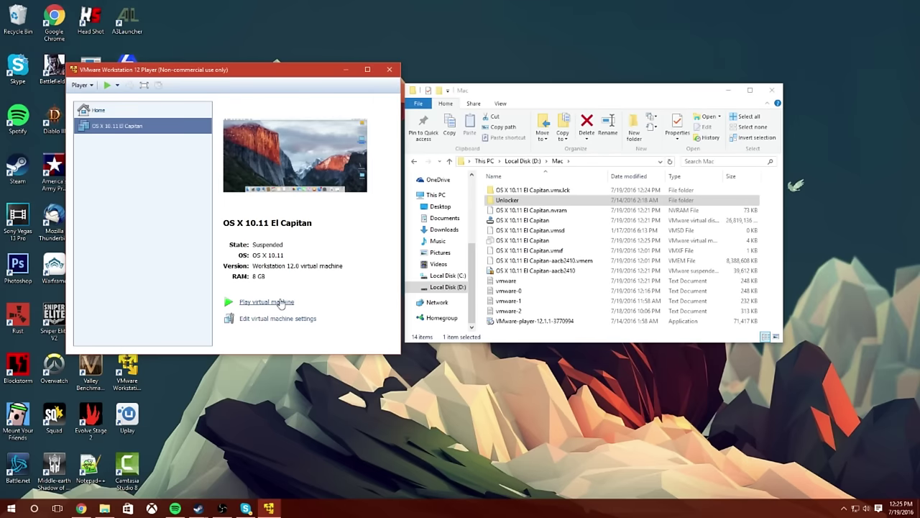
# Start the suspended OS X 10.11 El Capitan virtual machine and dismiss the removable devices hint
pyautogui.click(282, 302)
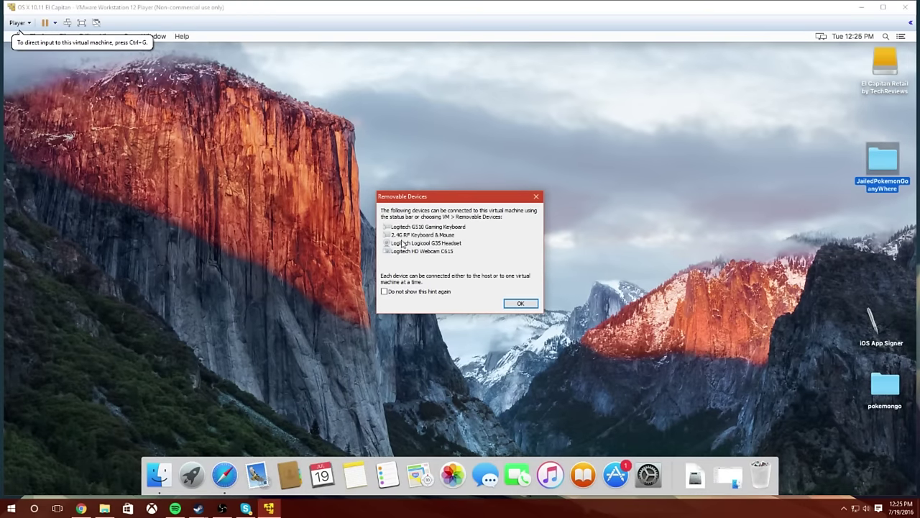
pyautogui.click(521, 305)
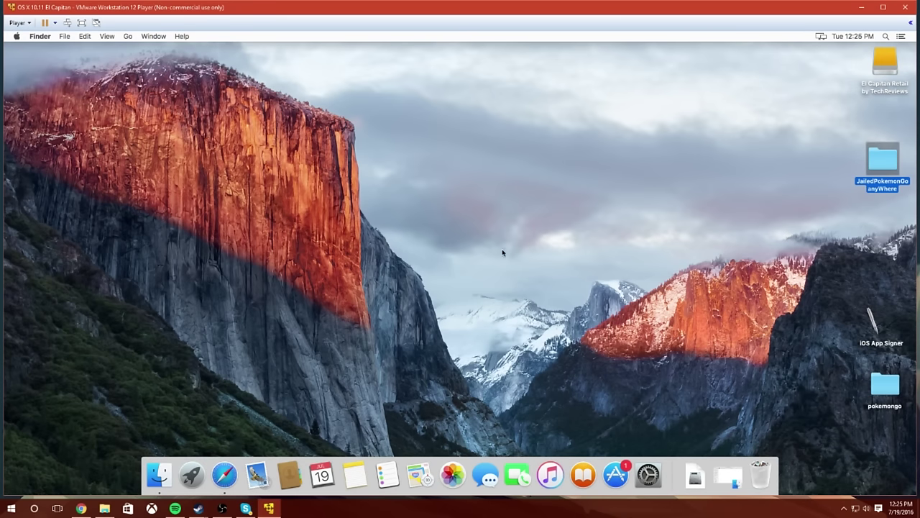
# Connect the Logitech G510 Gaming Keyboard to the virtual machine as a removable device, disconnecting it from the host
pyautogui.click(24, 24)
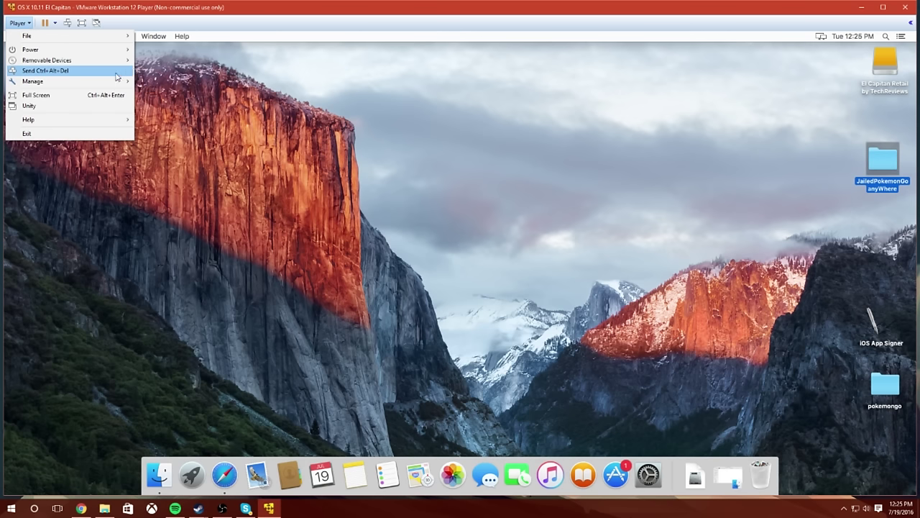
pyautogui.moveTo(91, 61)
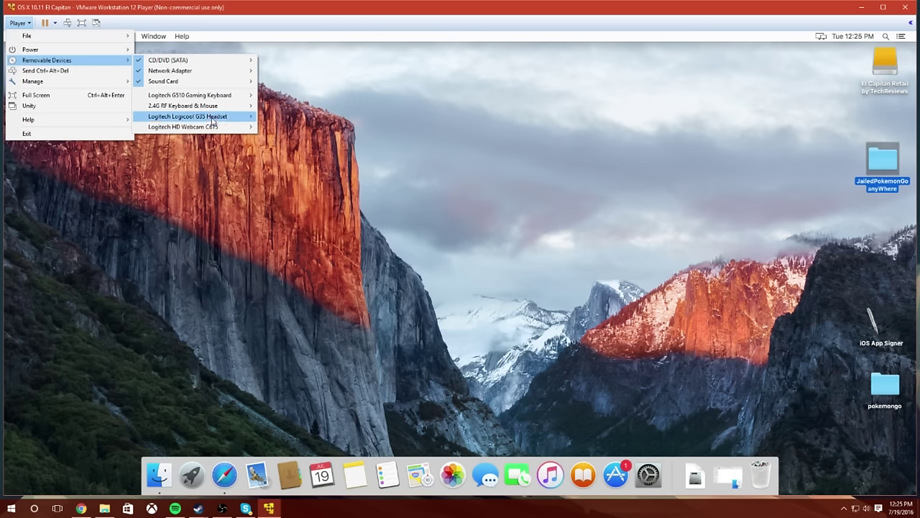
pyautogui.moveTo(212, 95)
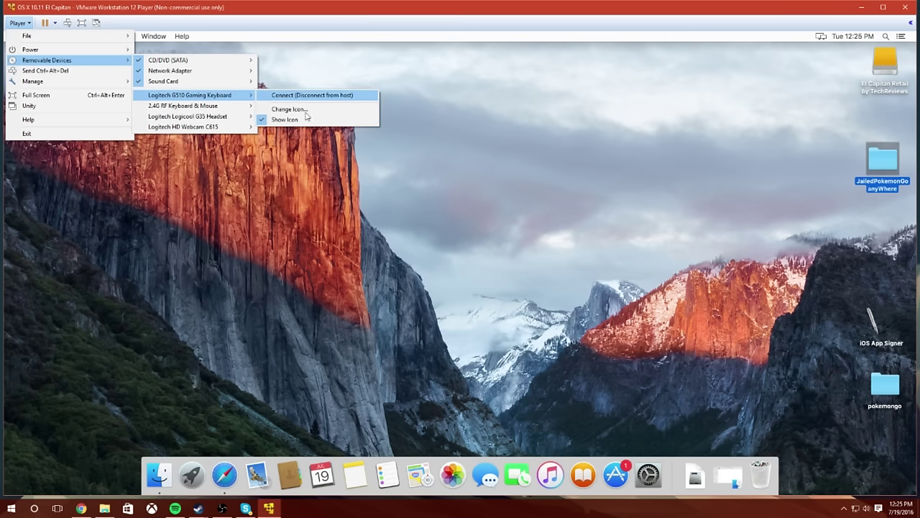
pyautogui.click(277, 97)
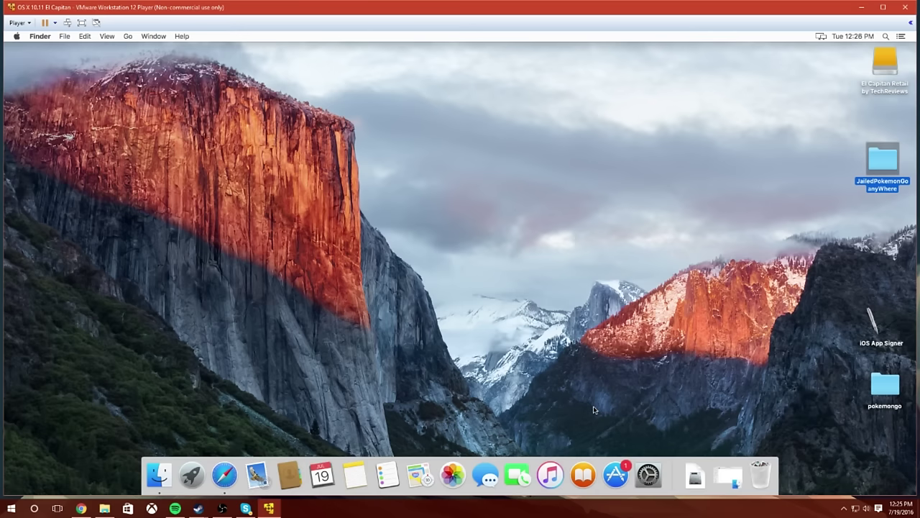